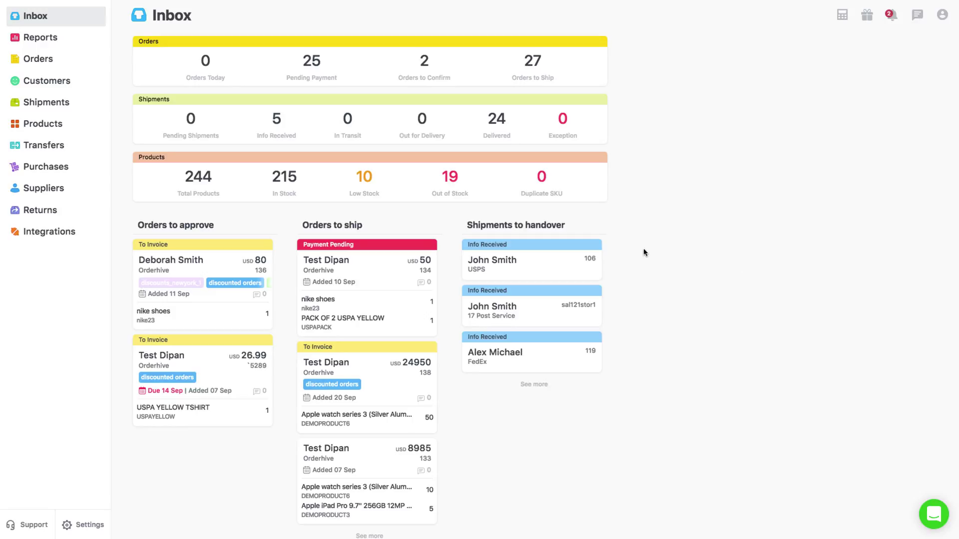
Step: Start a new order and fill its ship-to details from the saved customer found by name
left_click(42, 63)
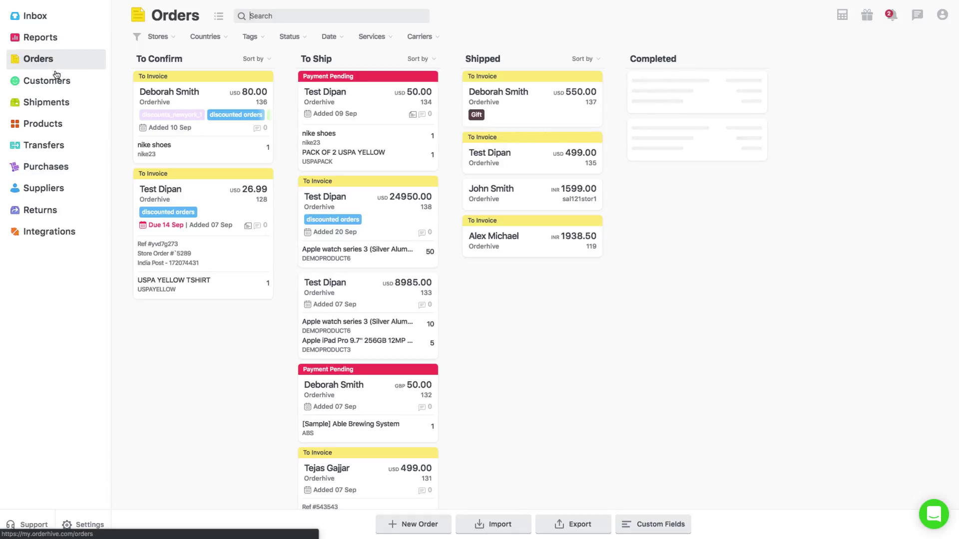
left_click(418, 527)
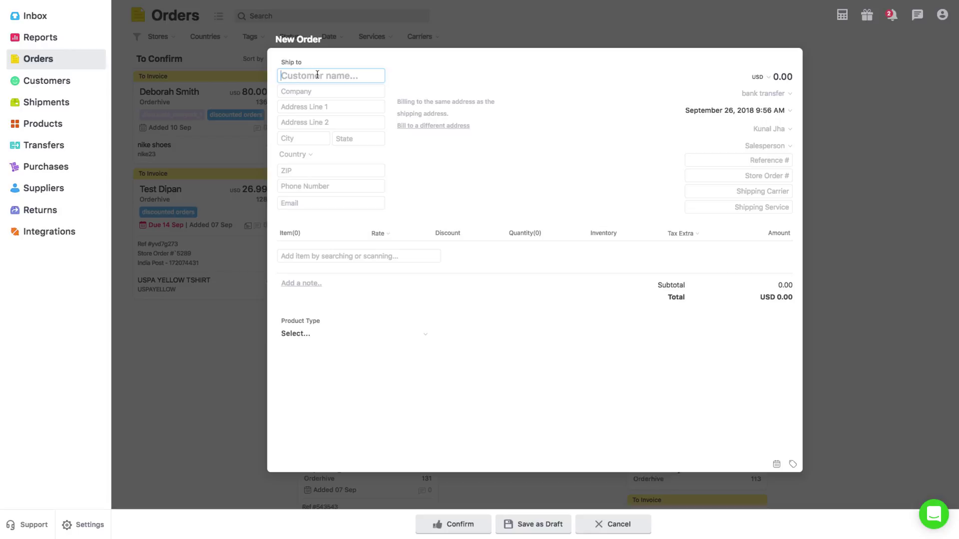
type("deborah")
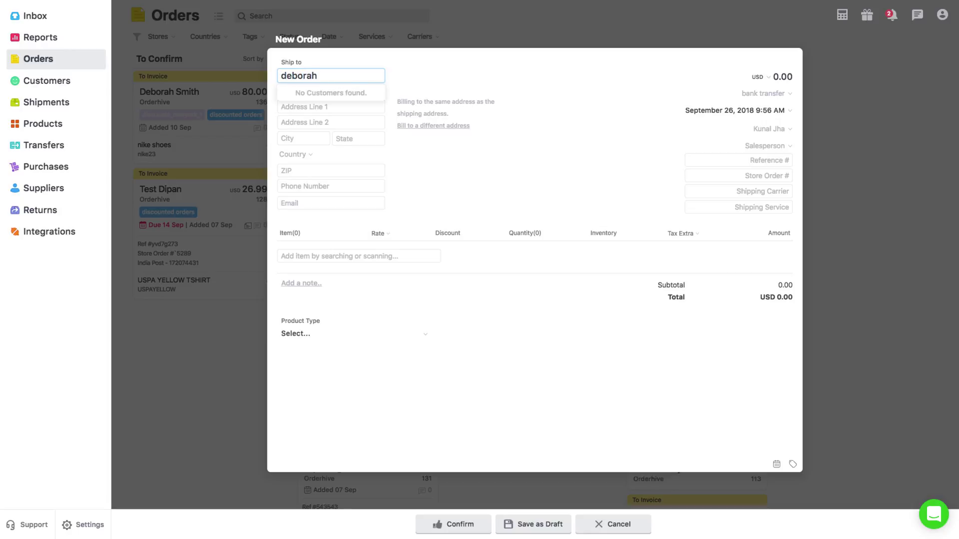
left_click(328, 92)
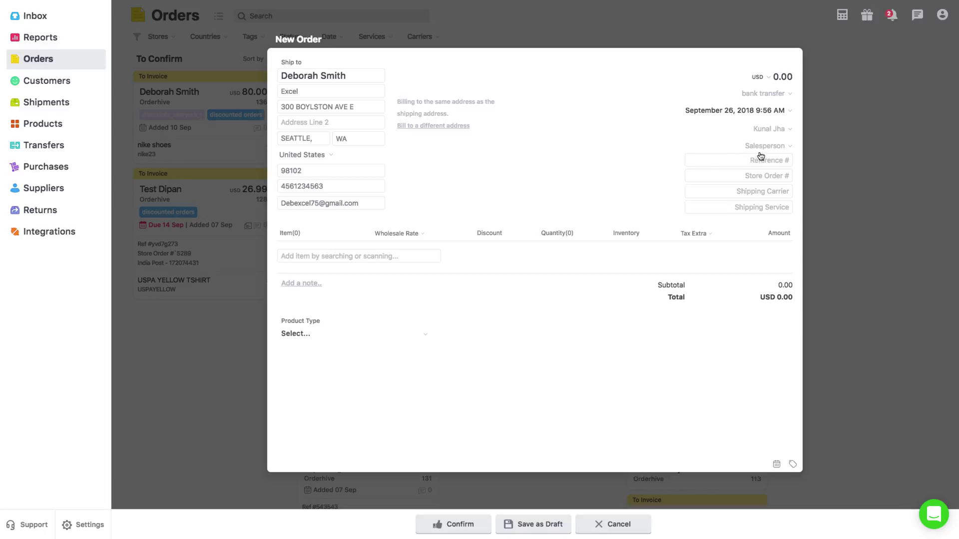
left_click(766, 81)
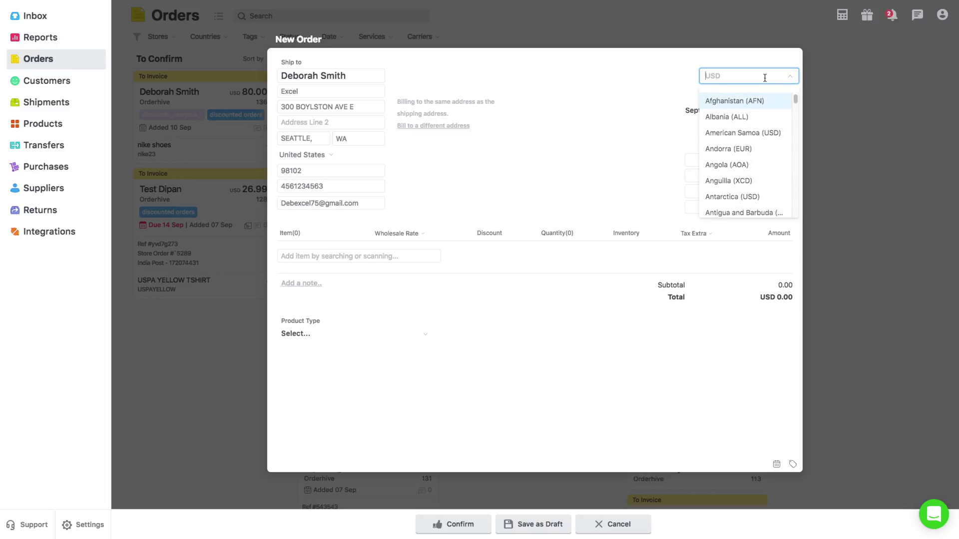
left_click(633, 86)
left_click(743, 96)
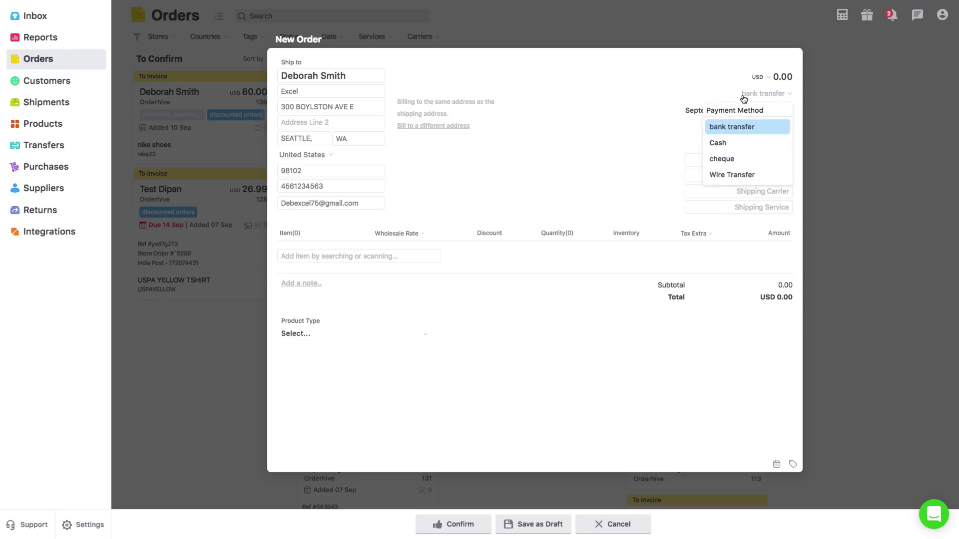
left_click(670, 167)
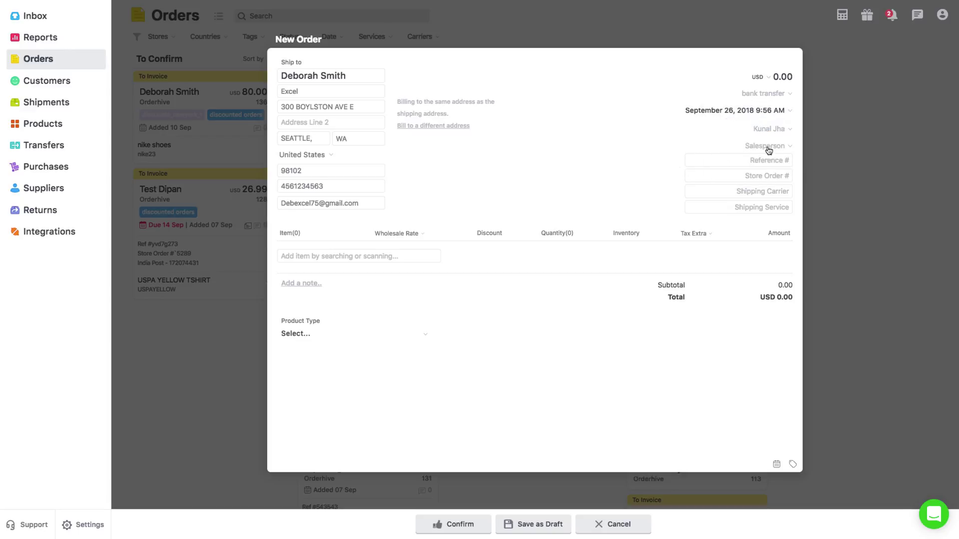
left_click(762, 113)
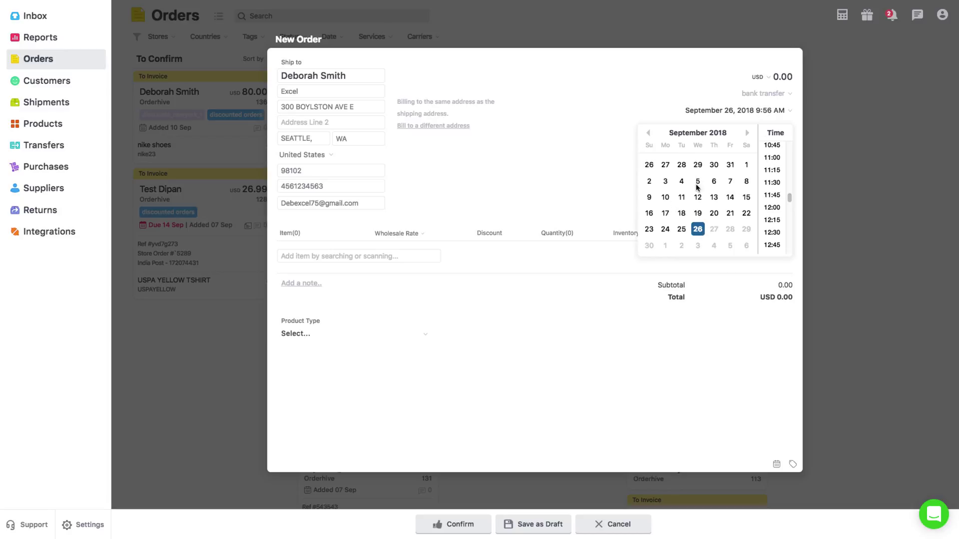
left_click(611, 179)
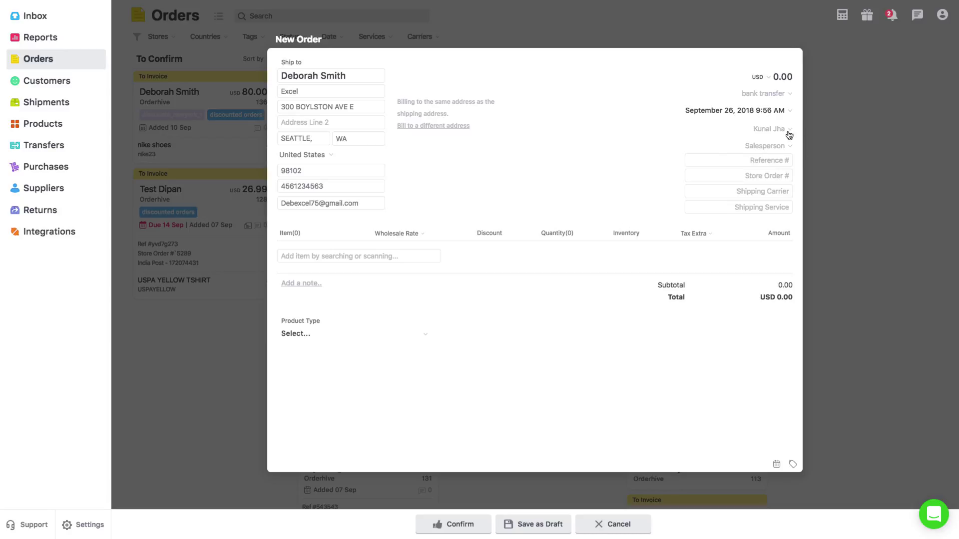
left_click(788, 130)
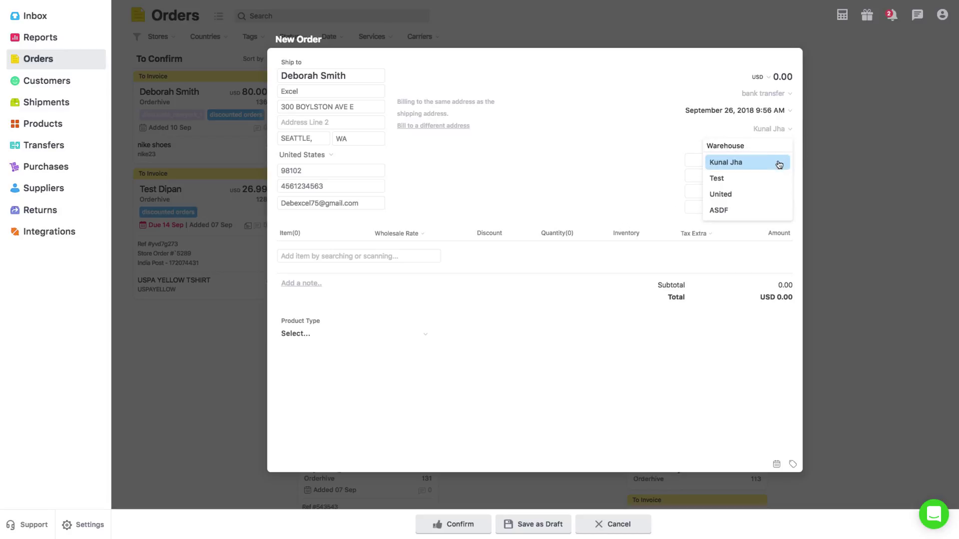
left_click(644, 158)
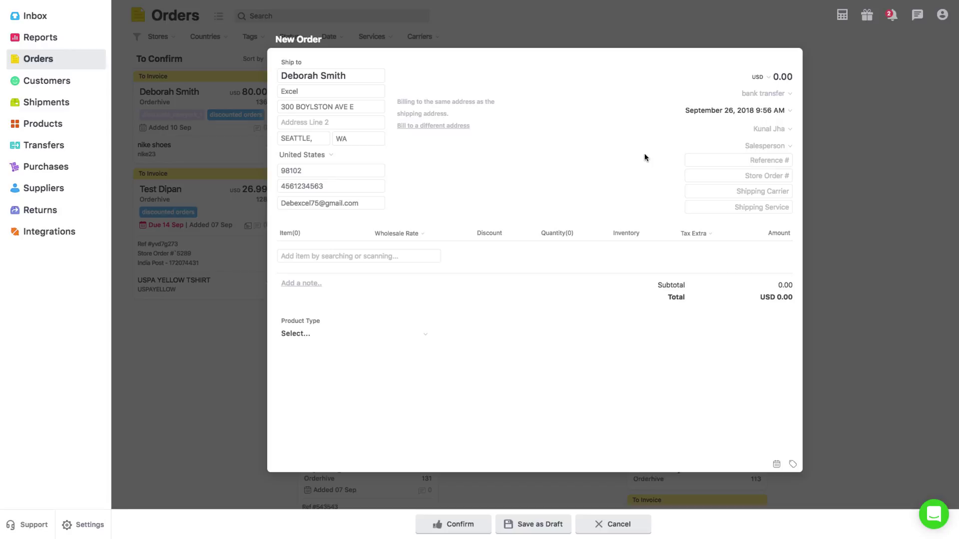
left_click(783, 148)
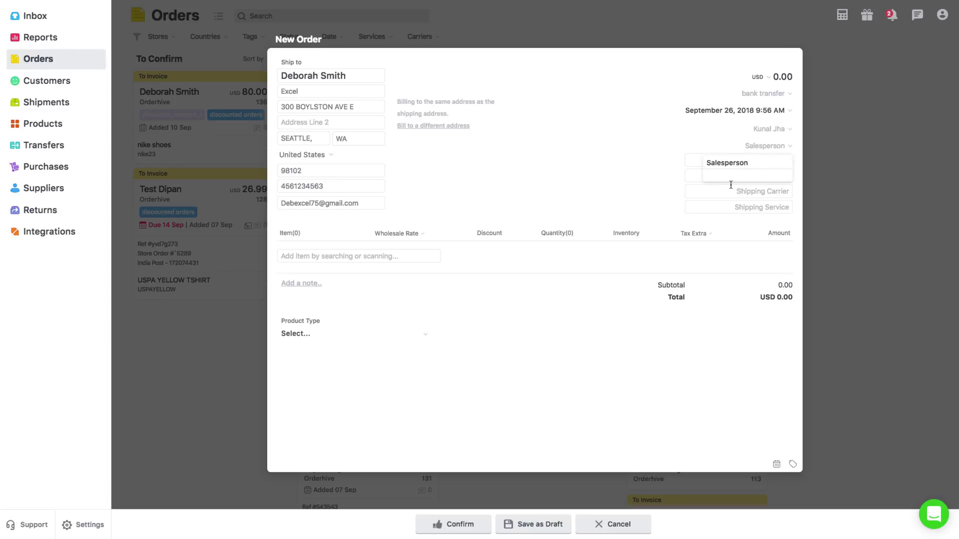
left_click(664, 173)
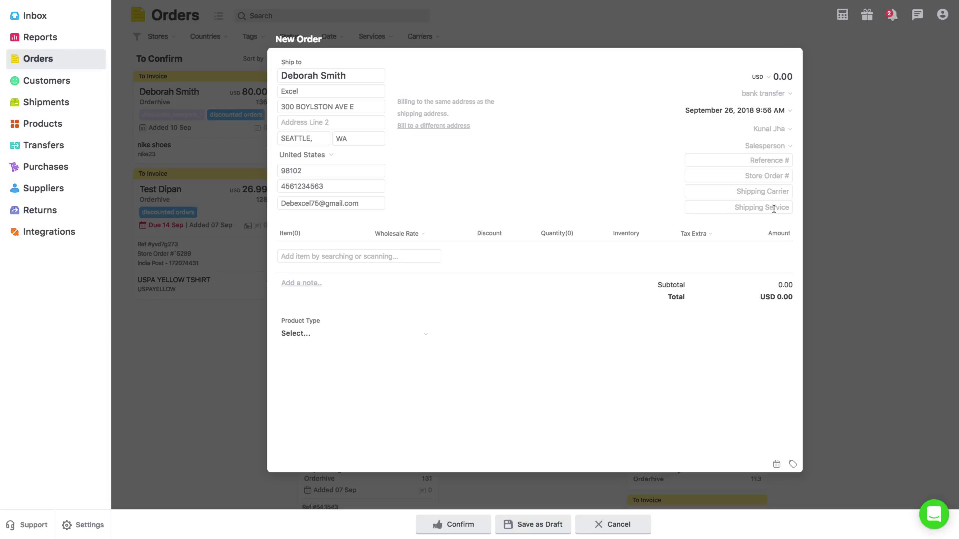
Step: Add nike shoes to the order at the wholesale price of 80.00
left_click(334, 257)
type("nik")
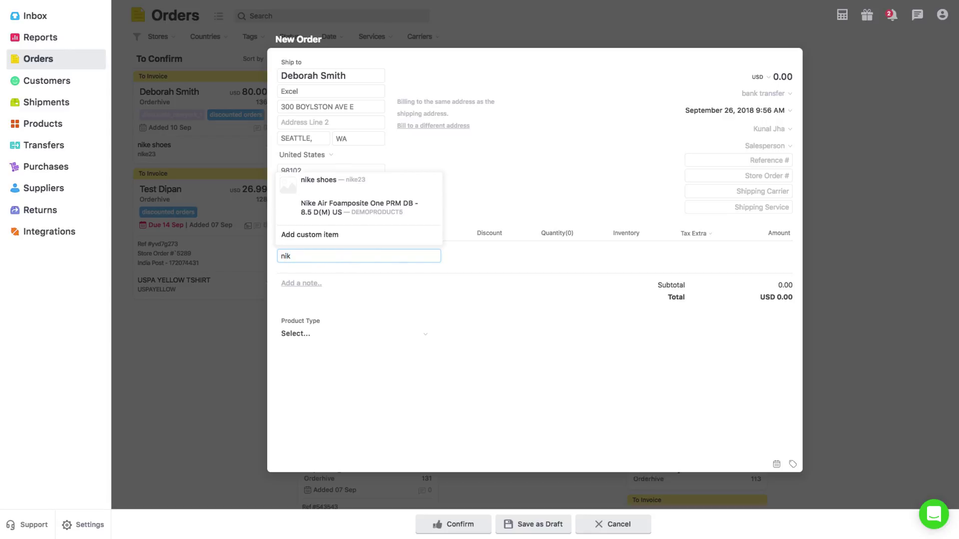
left_click(339, 191)
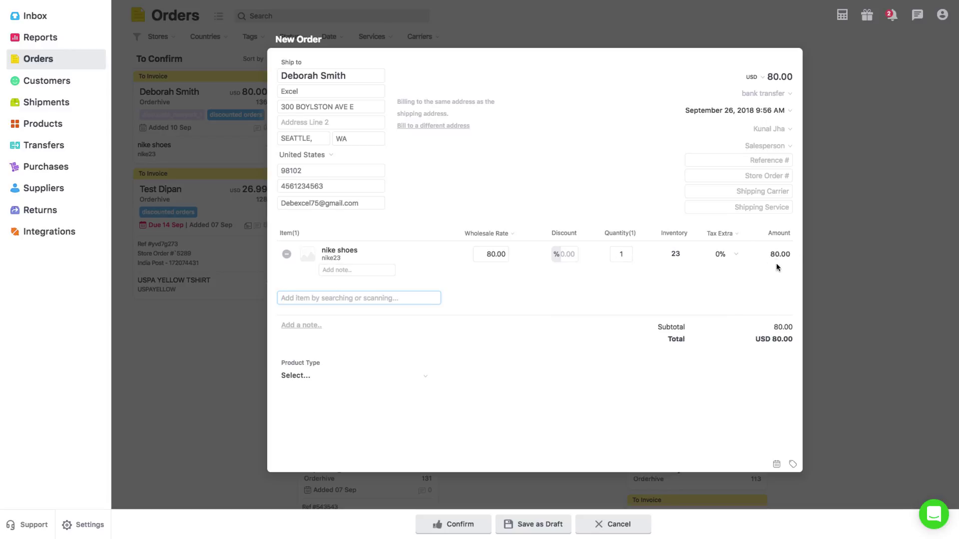
left_click(511, 237)
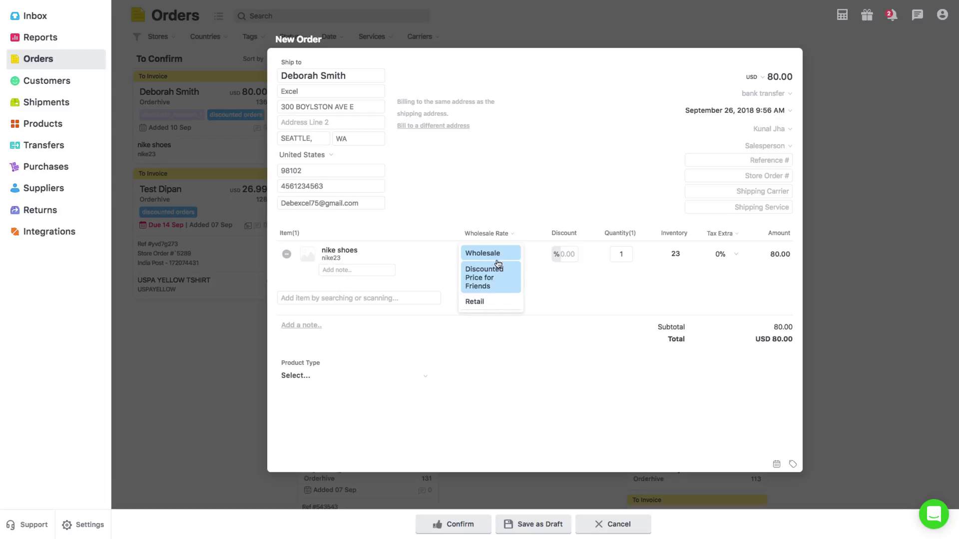
left_click(551, 296)
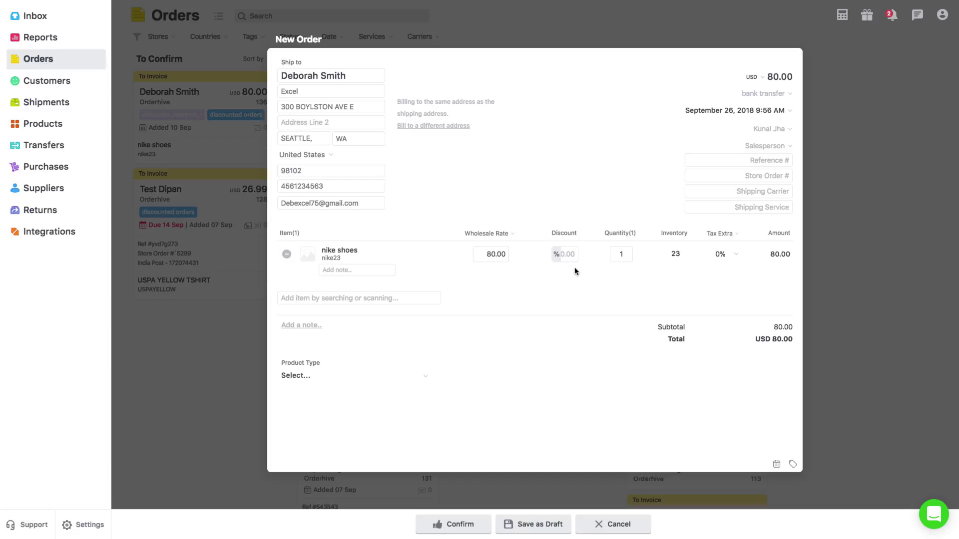
Step: Set the nike shoes quantity to 5 with 10% GST, then search items for 'sam'
left_click(623, 253)
key("BackSpace")
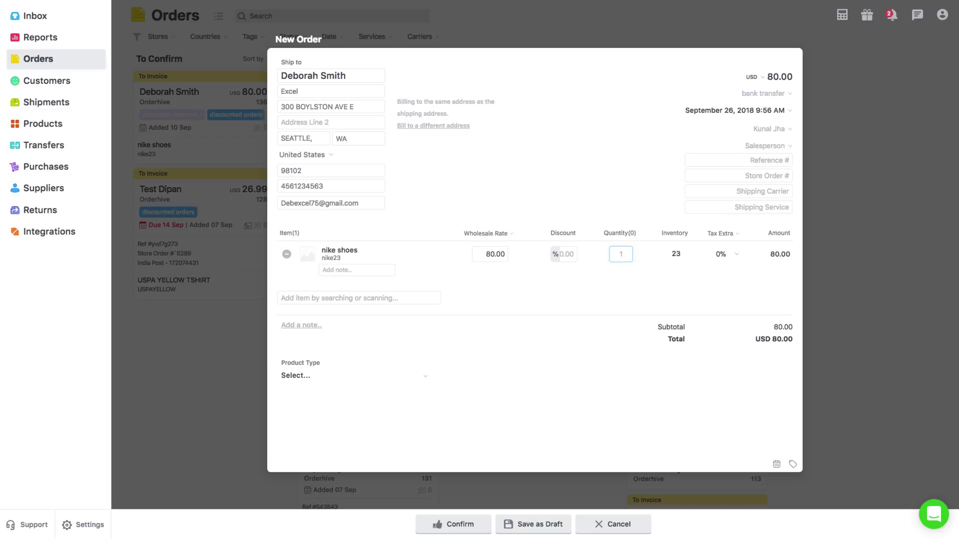
type("5")
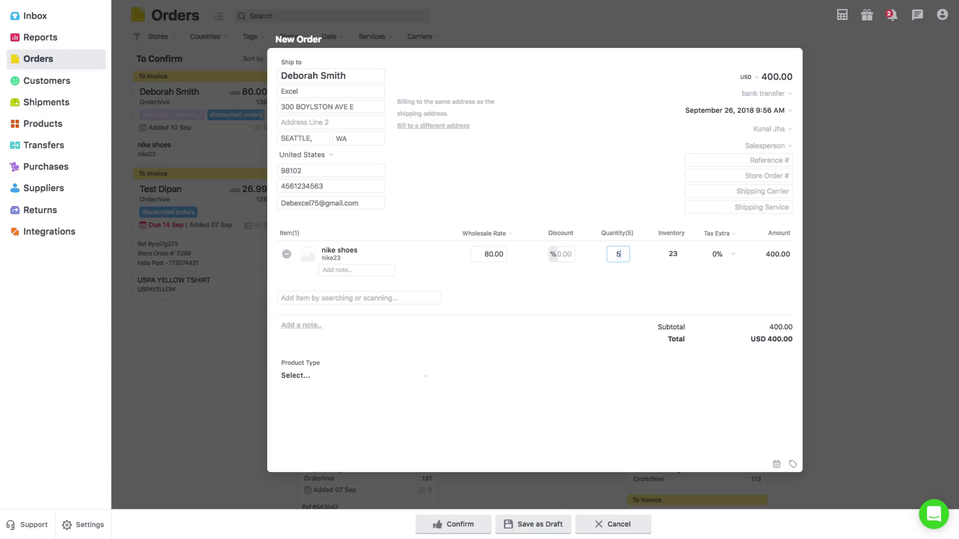
left_click(656, 293)
mouse_move(670, 257)
left_click(734, 254)
left_click(303, 298)
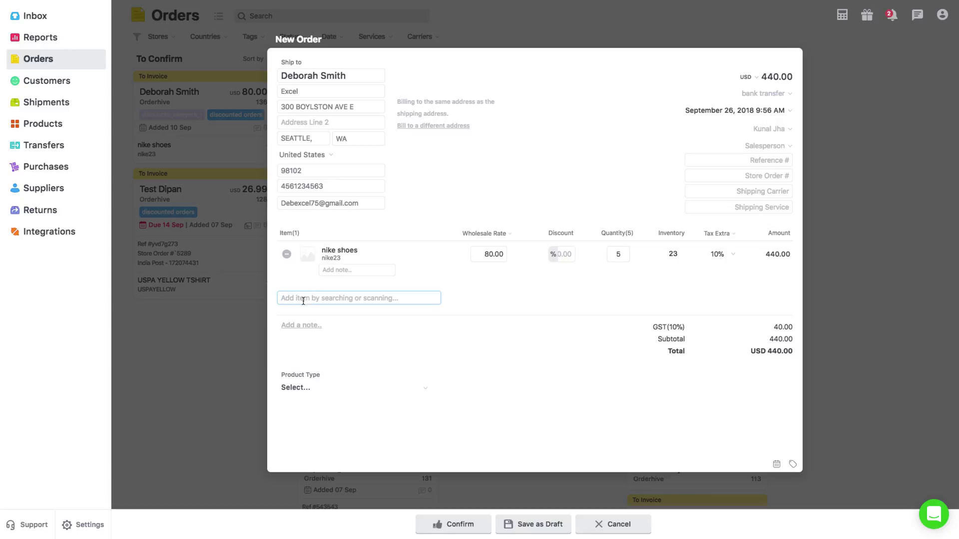
type("sa")
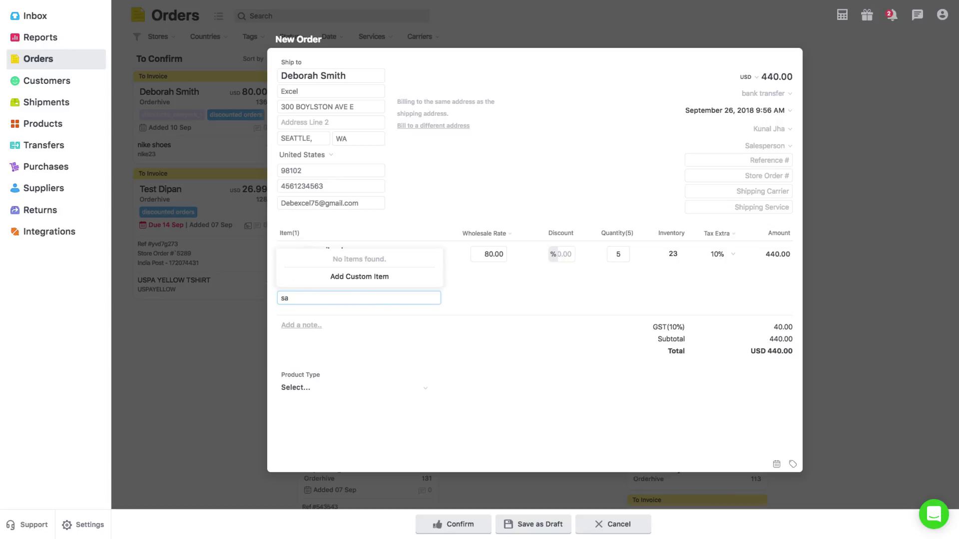
type("m")
Step: Add a custom item named 'samsung' in the Gift category and confirm the order
left_click(358, 281)
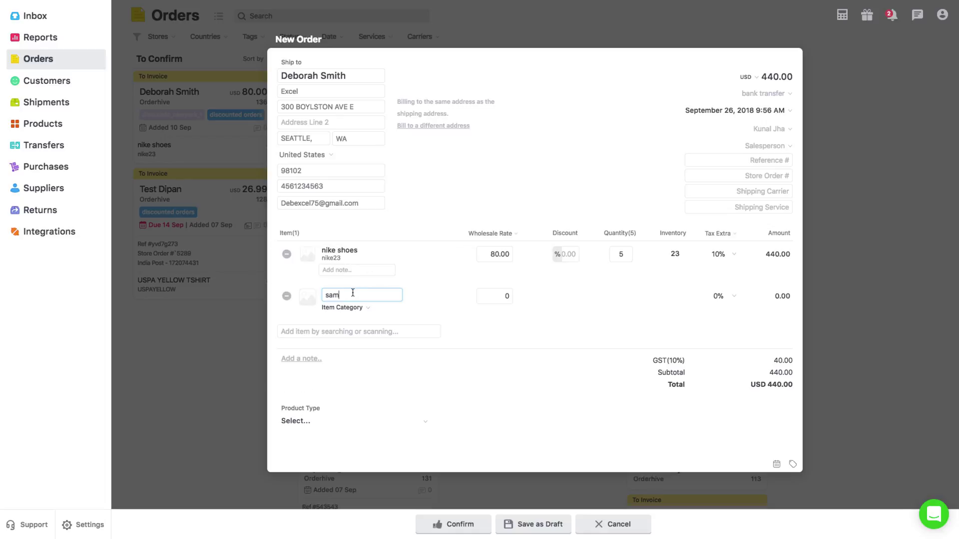
type("sung")
left_click(355, 309)
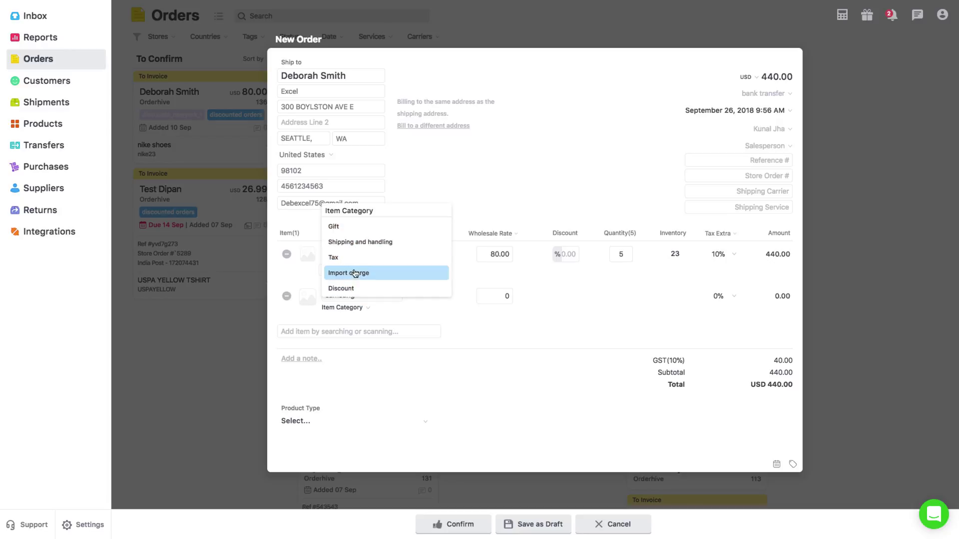
left_click(351, 227)
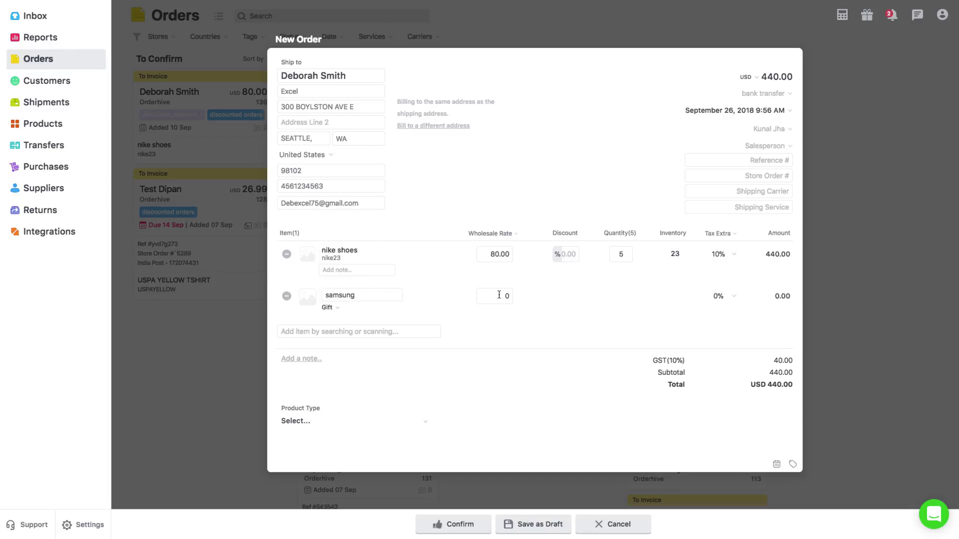
left_click(330, 307)
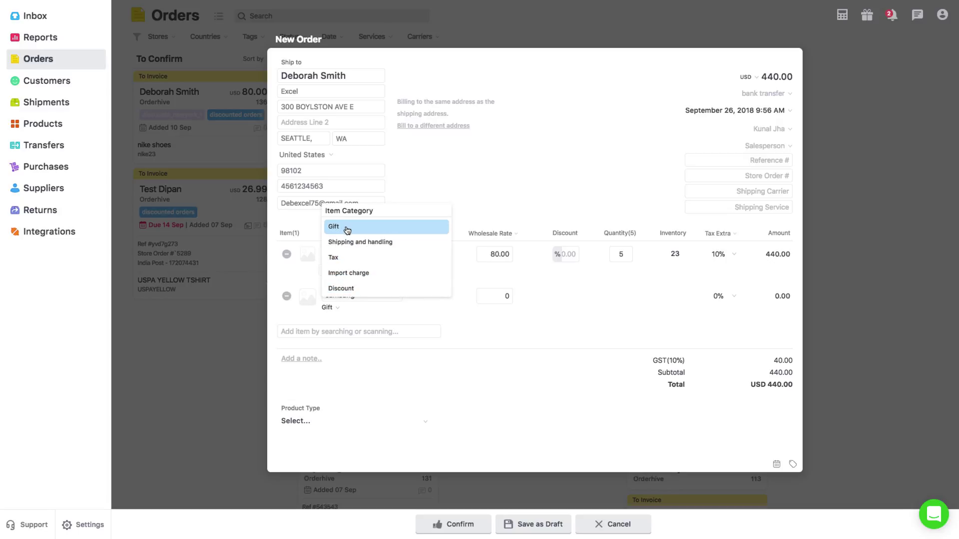
left_click(467, 528)
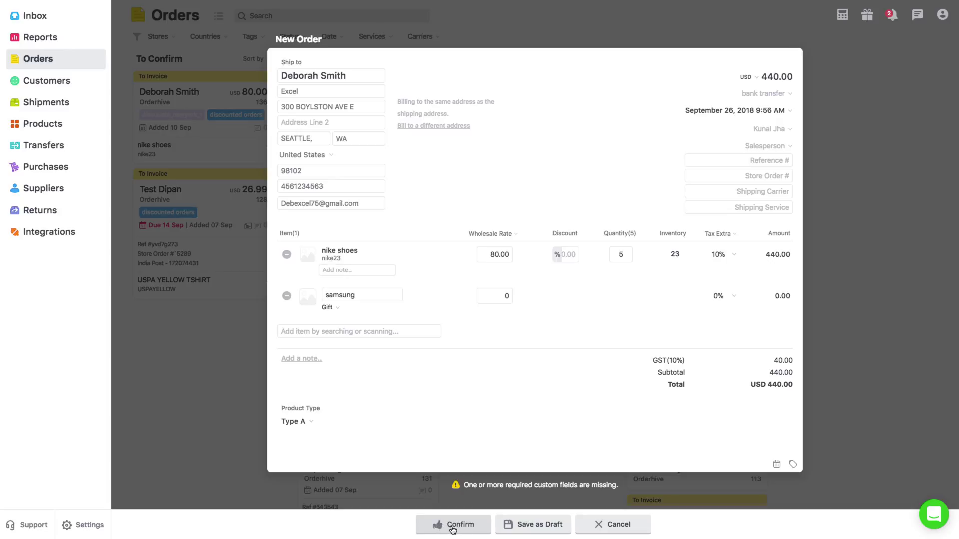
left_click(452, 526)
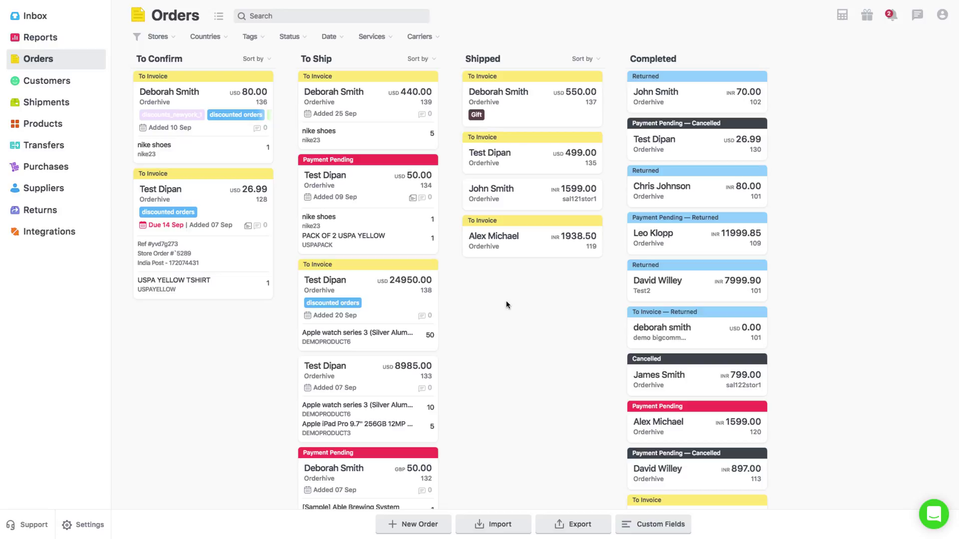
Step: Add an order custom field named 'disc_orders' with its type set to Dropdown
left_click(658, 529)
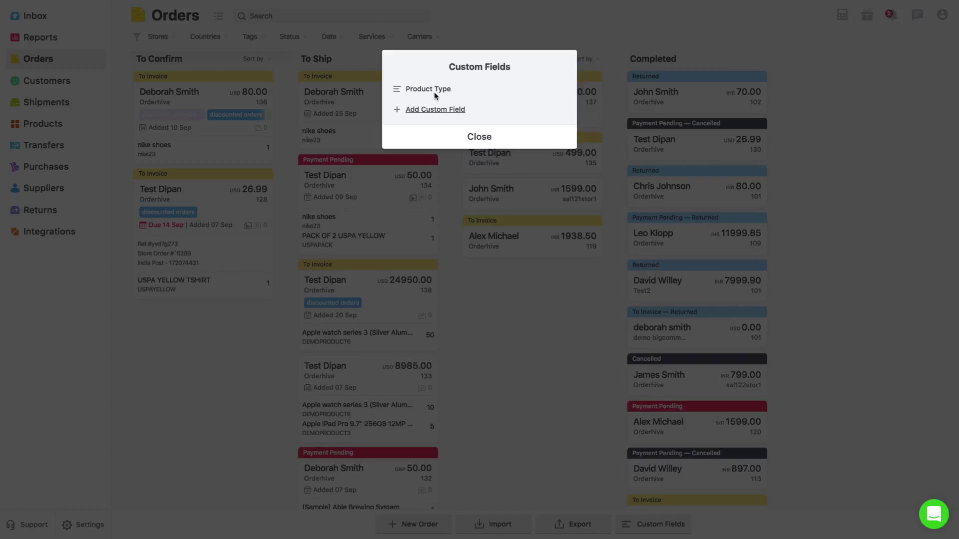
left_click(444, 116)
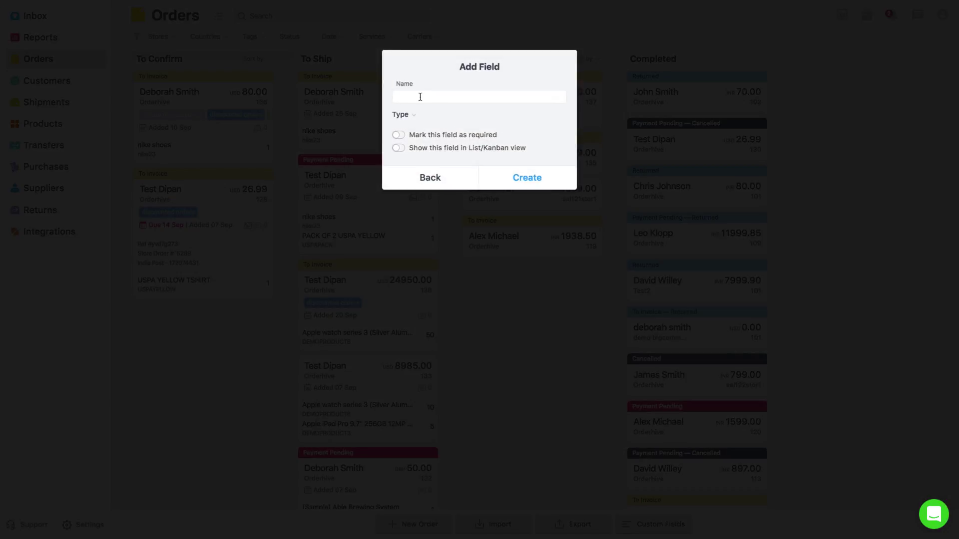
left_click(420, 97)
type("disc_orders")
left_click(412, 143)
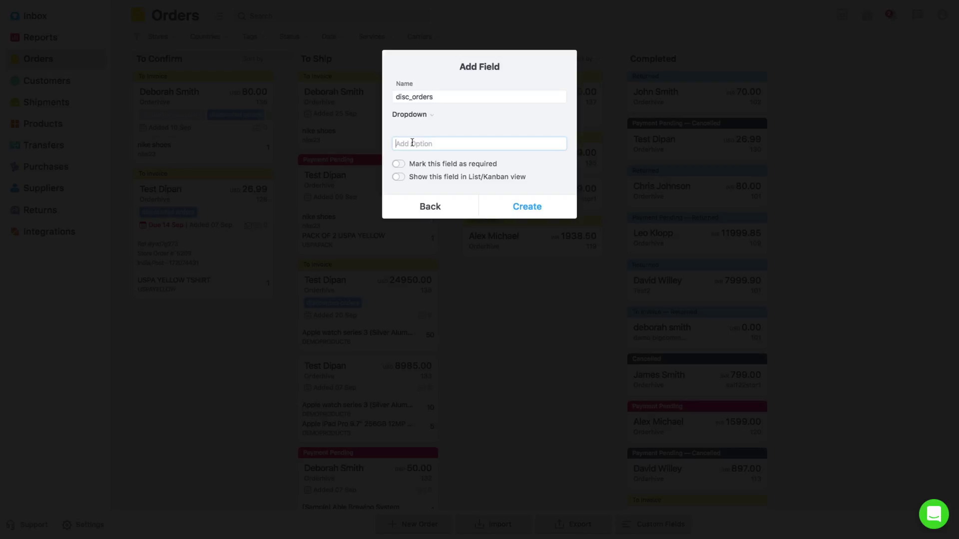
left_click(413, 114)
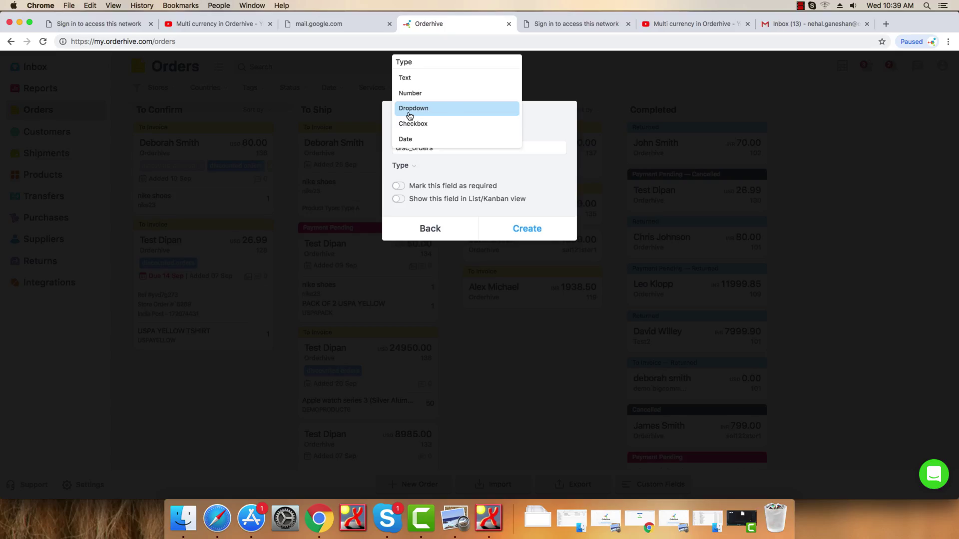
left_click(409, 109)
Step: Give disc_orders the options 20%, 30%, 40%, make it required and shown in List/Kanban view, and create it
left_click(422, 194)
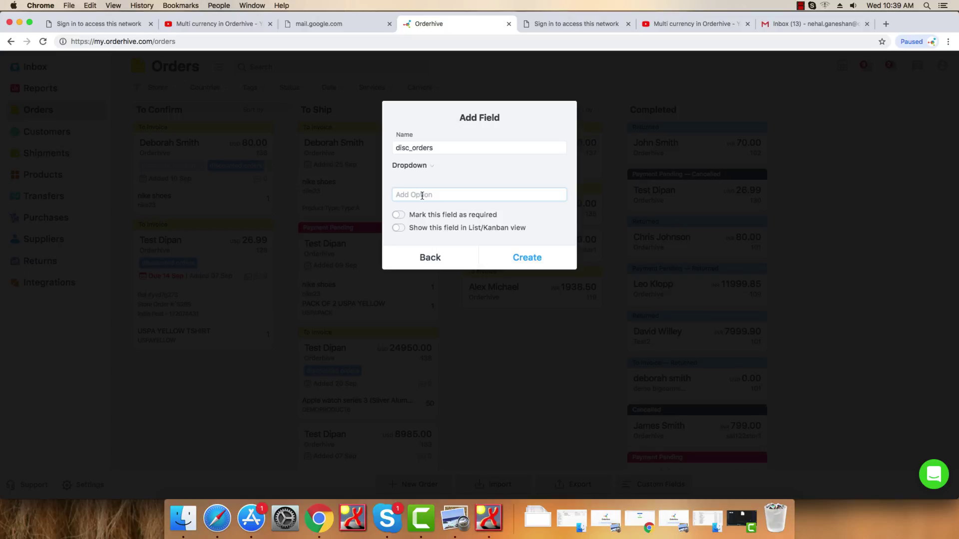
type("20%")
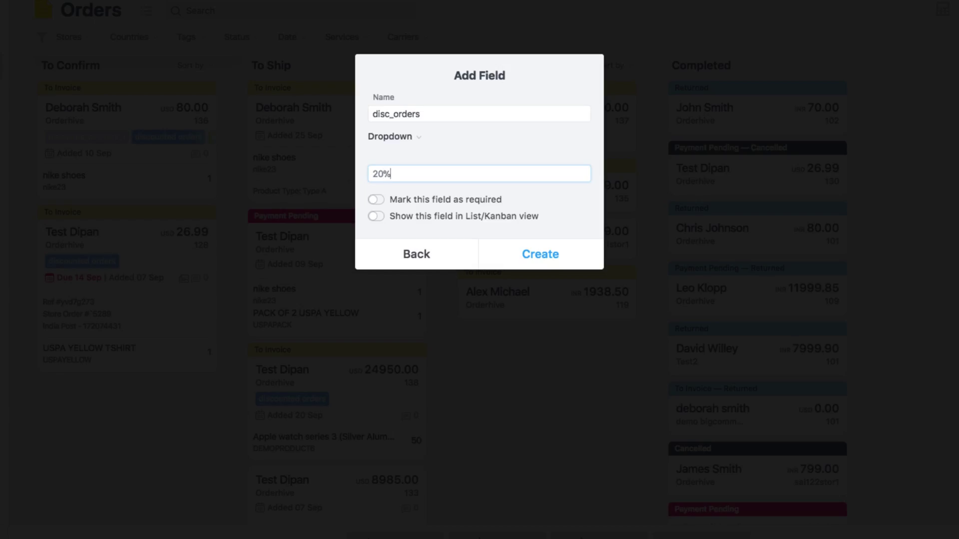
key("Return")
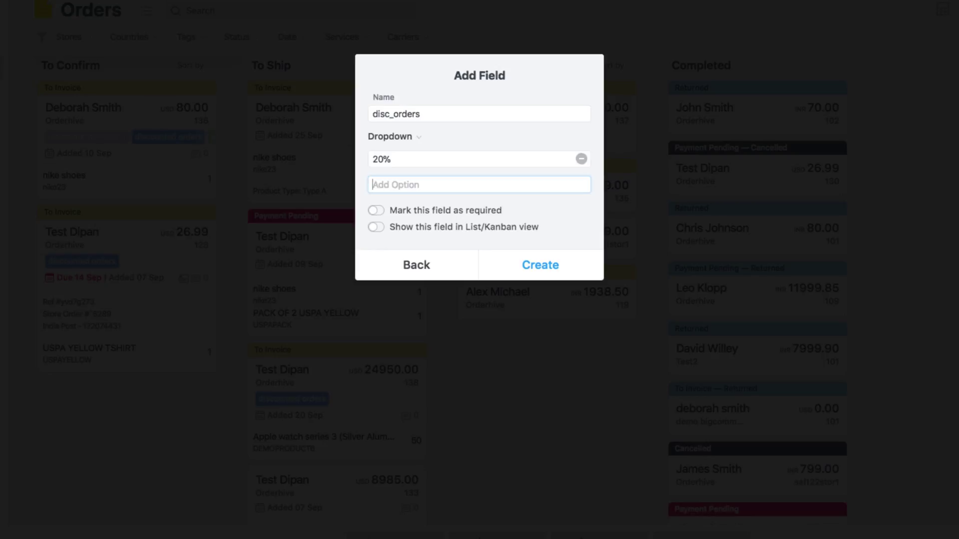
type("30%")
key("Return")
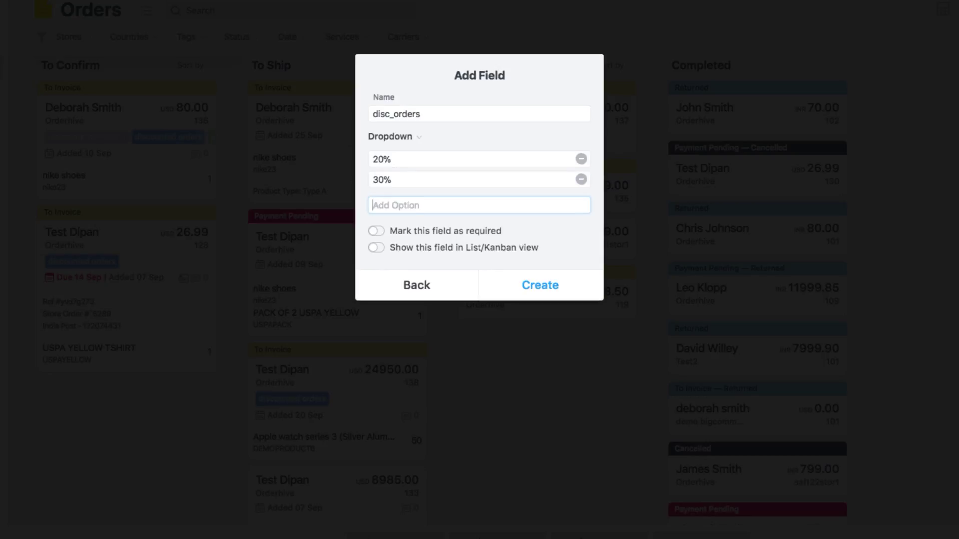
type("40%")
left_click(380, 232)
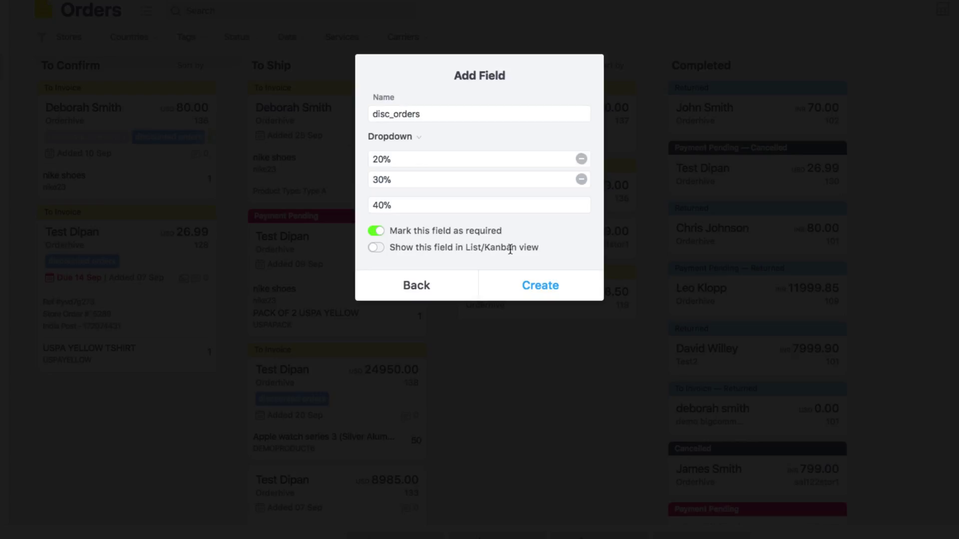
left_click(380, 250)
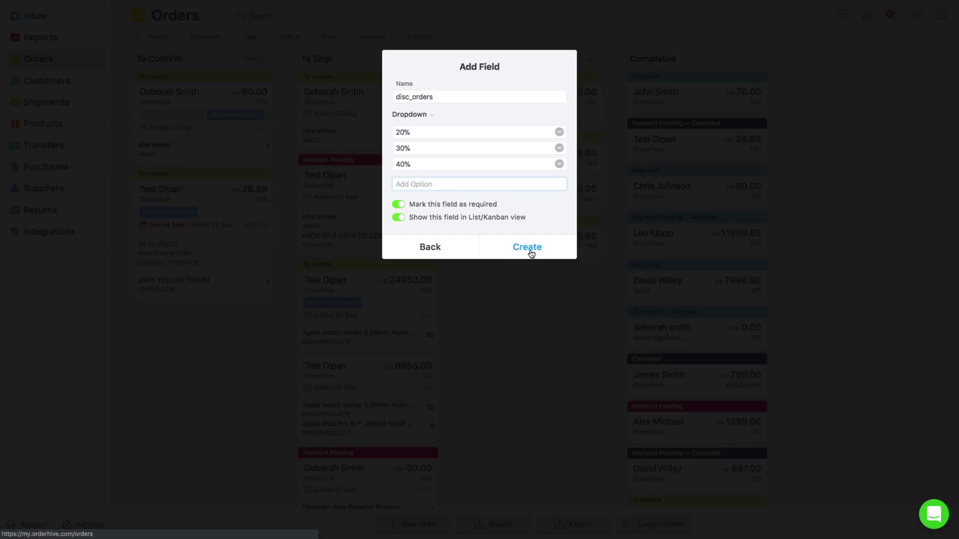
left_click(531, 253)
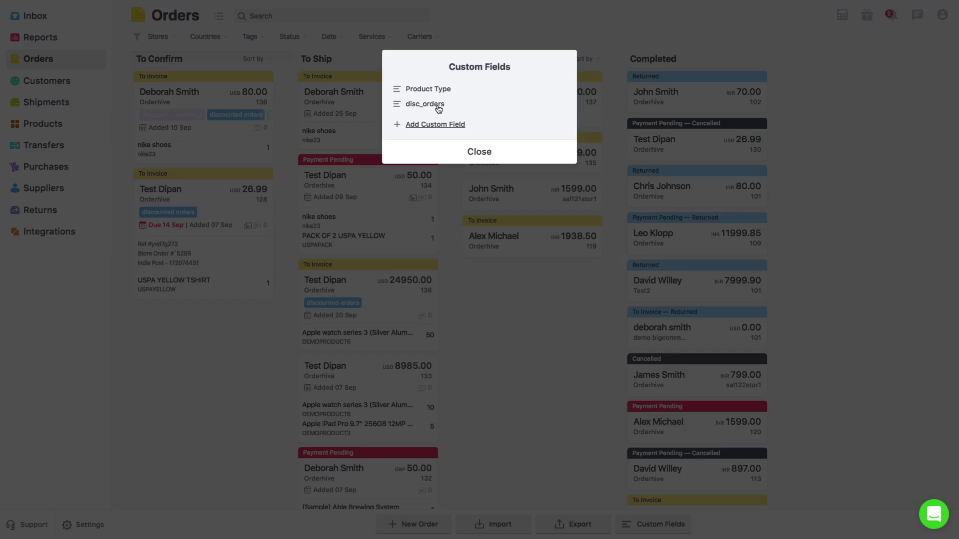
Step: Begin a fresh order with disc_orders set to 20%, then open the support chat
left_click(468, 152)
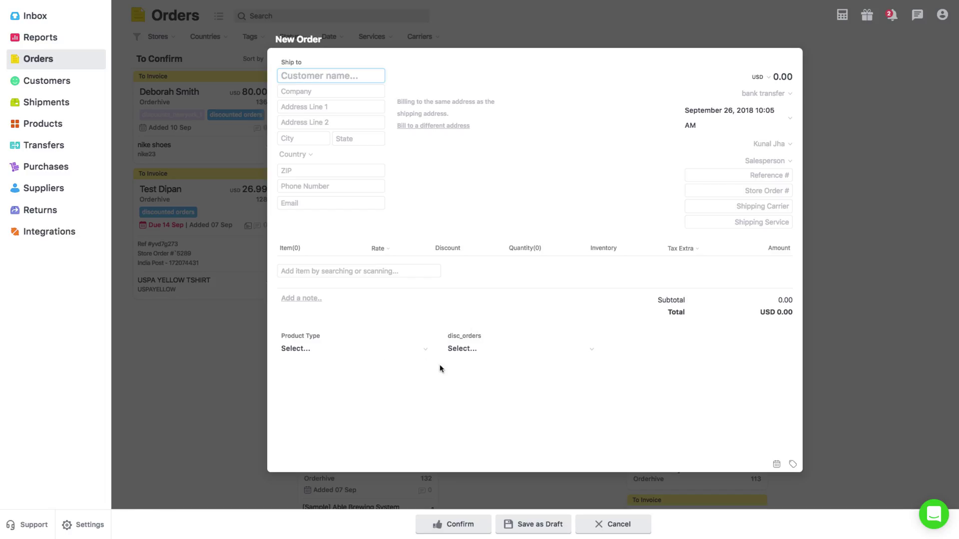
left_click(468, 348)
left_click(509, 346)
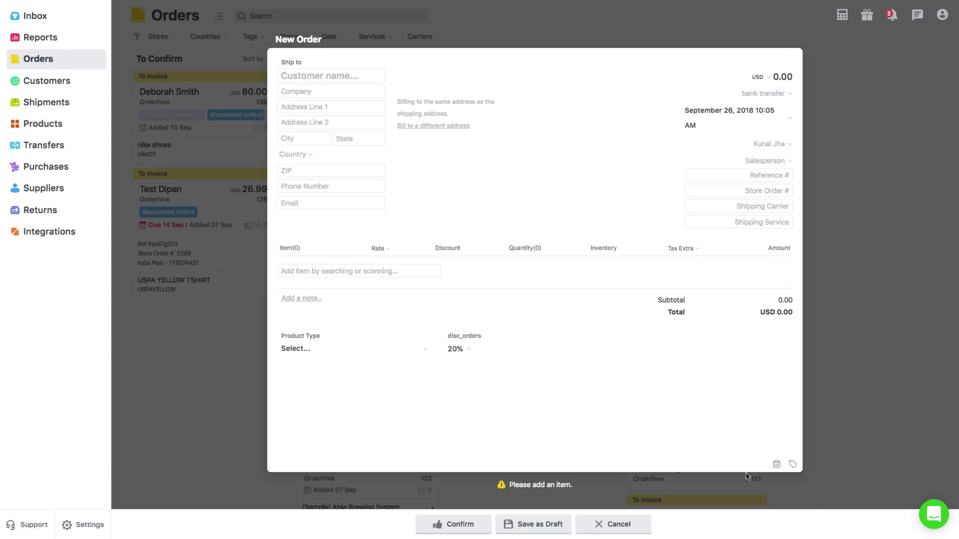
left_click(937, 519)
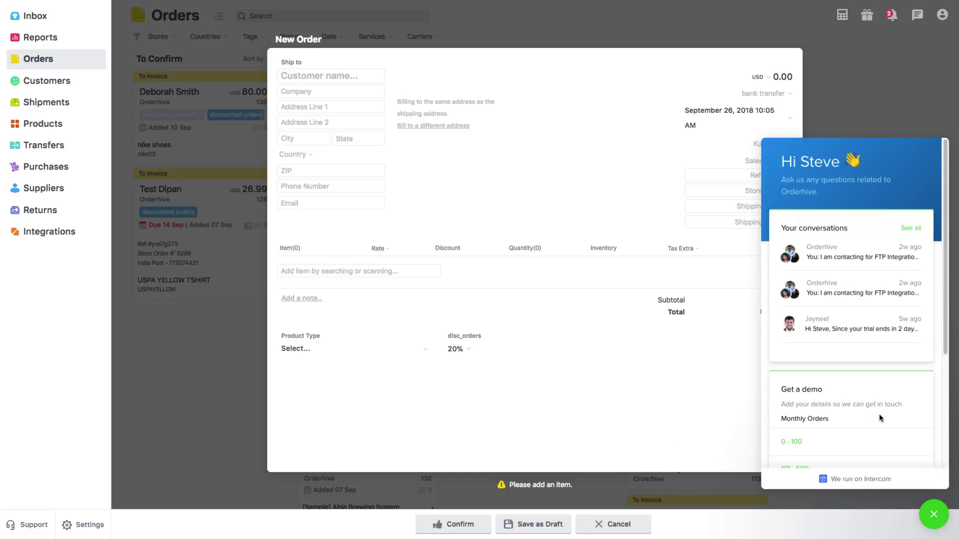